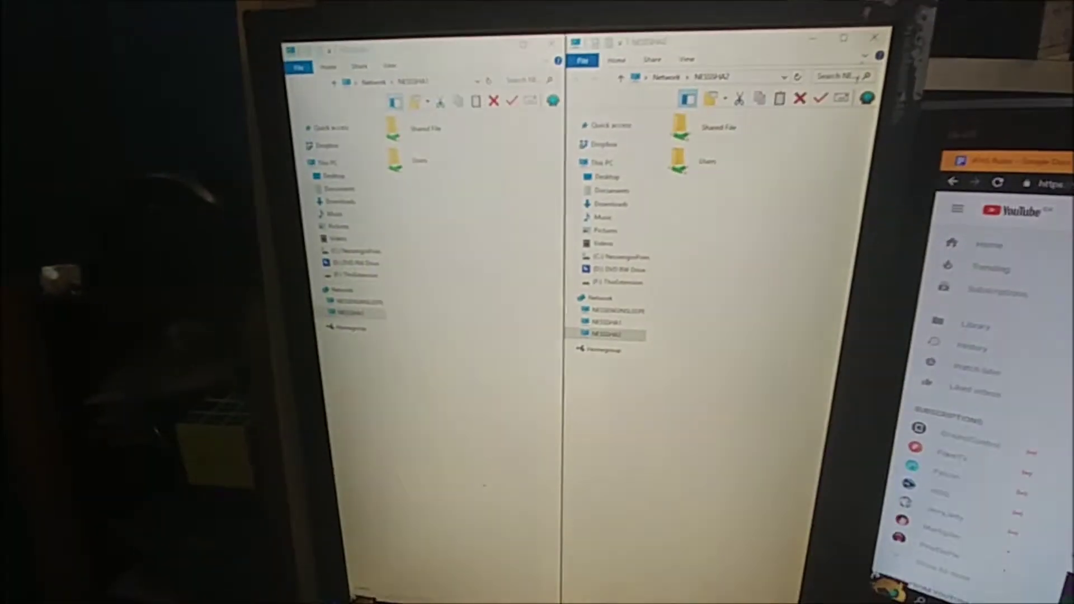
Step: Close the open network windows and open the Shared File folder in a fresh Explorer window
click(875, 27)
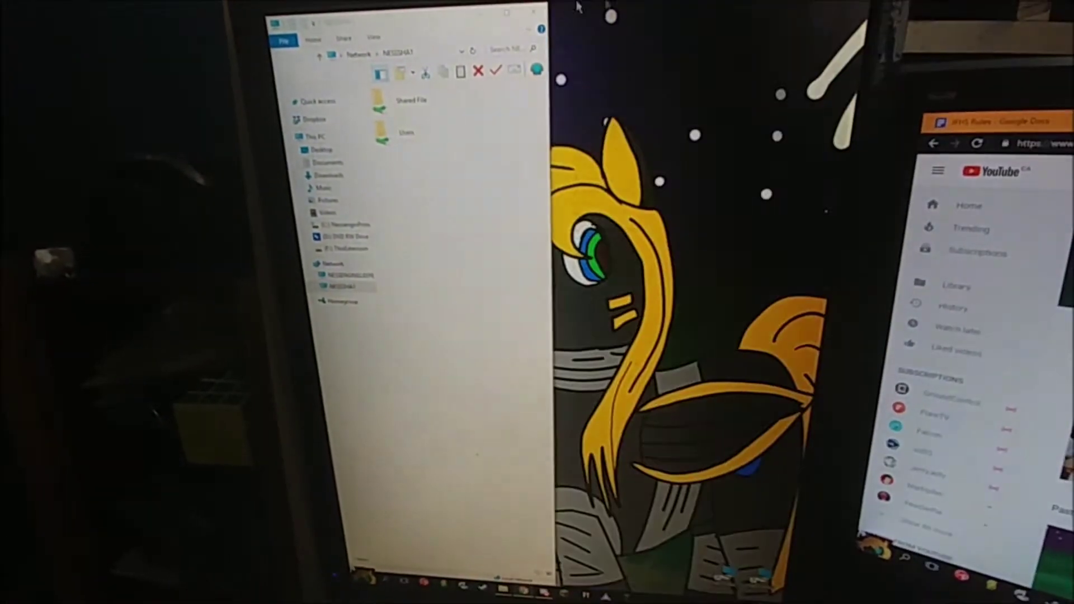
click(535, 12)
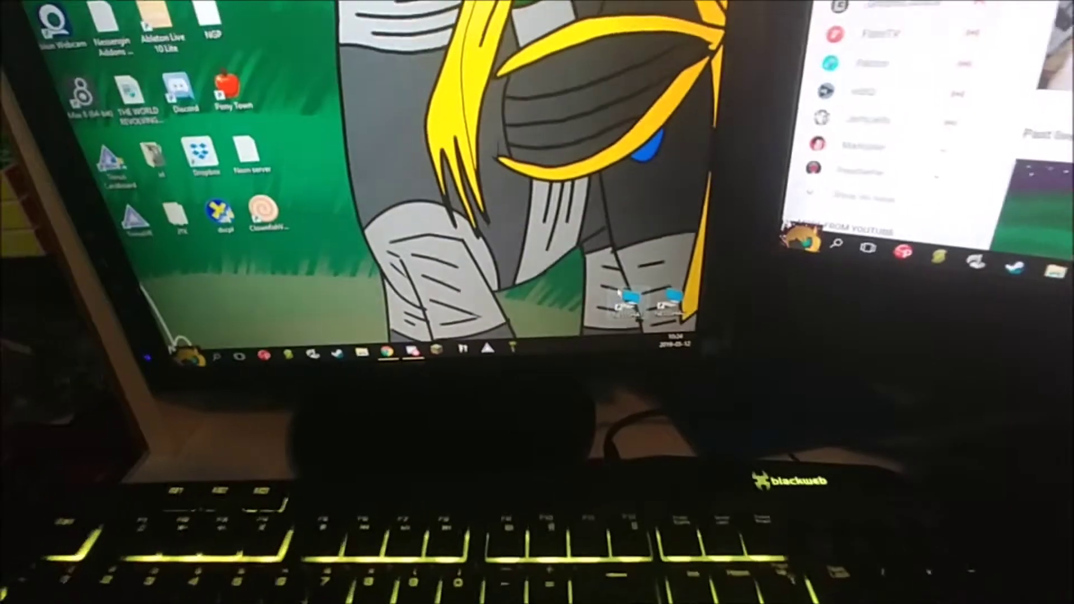
double_click(617, 291)
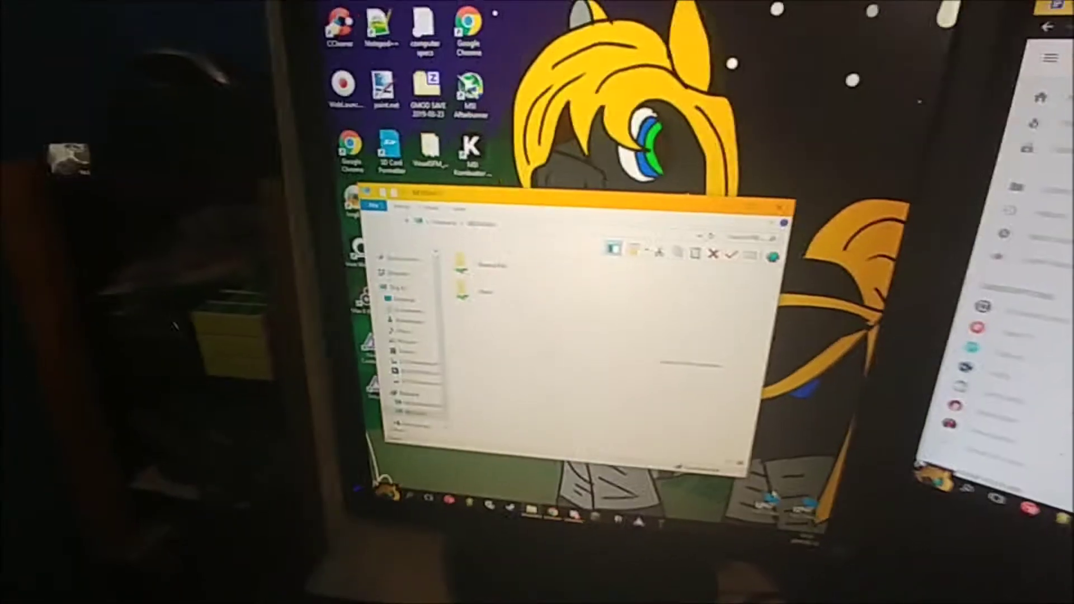
double_click(523, 227)
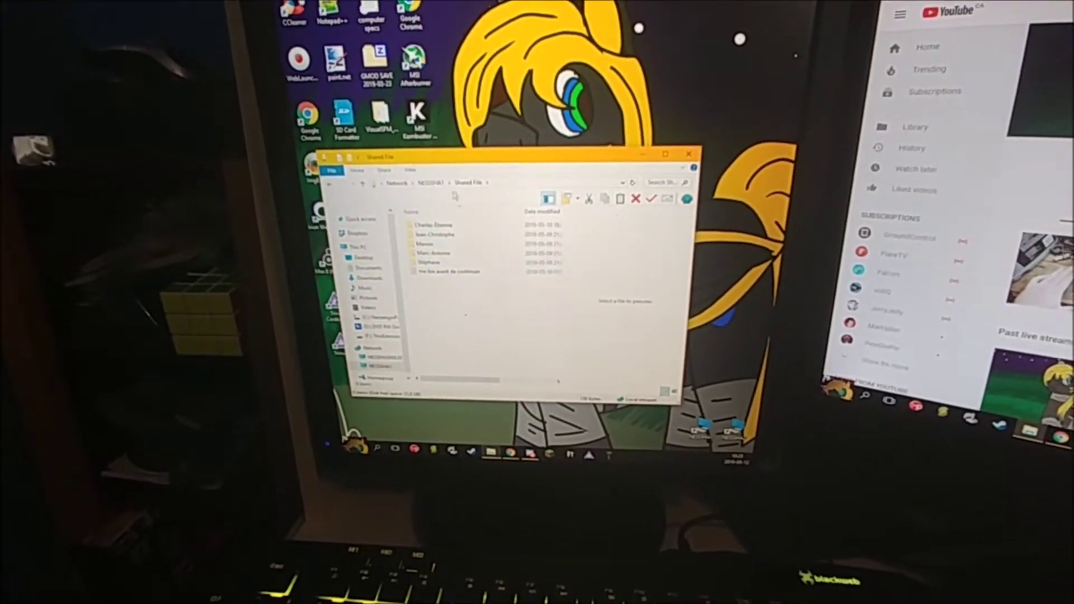
Step: Go back to the network computer's shares, reopen Shared File to check it, and close Explorer
click(434, 179)
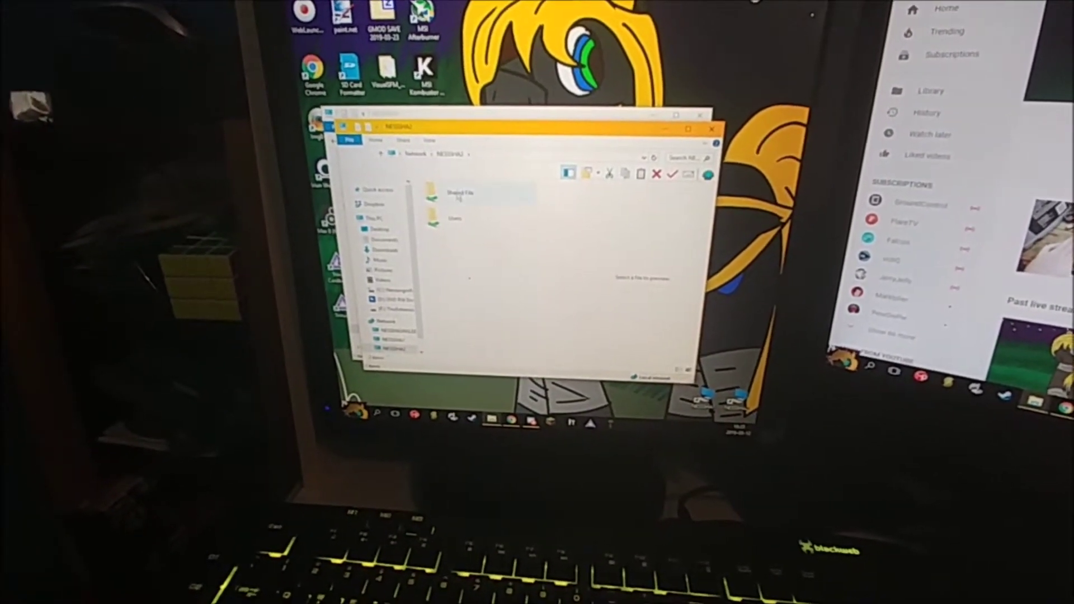
double_click(448, 197)
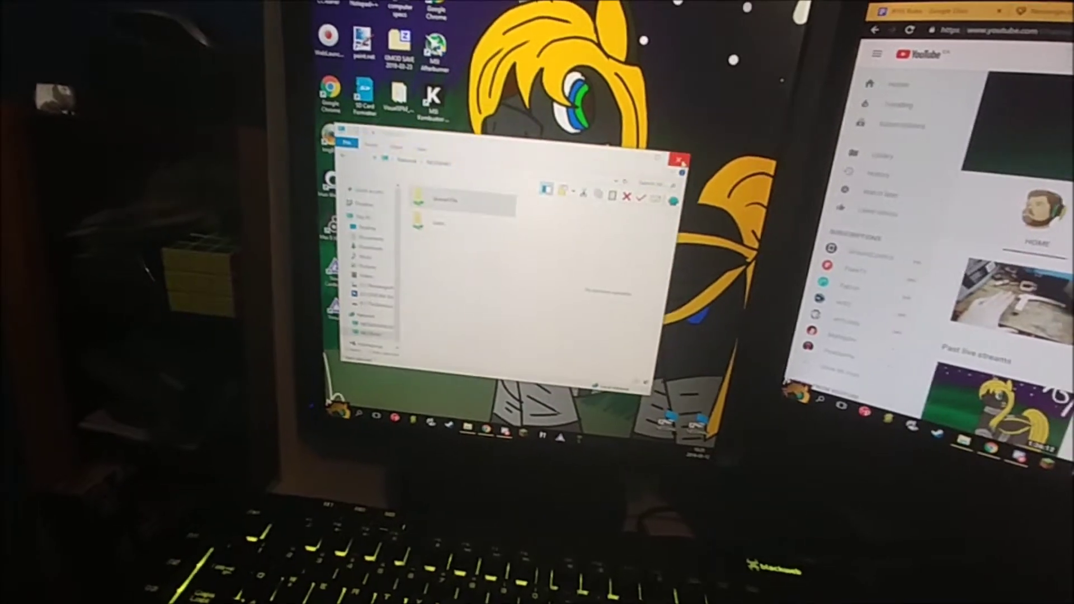
click(699, 166)
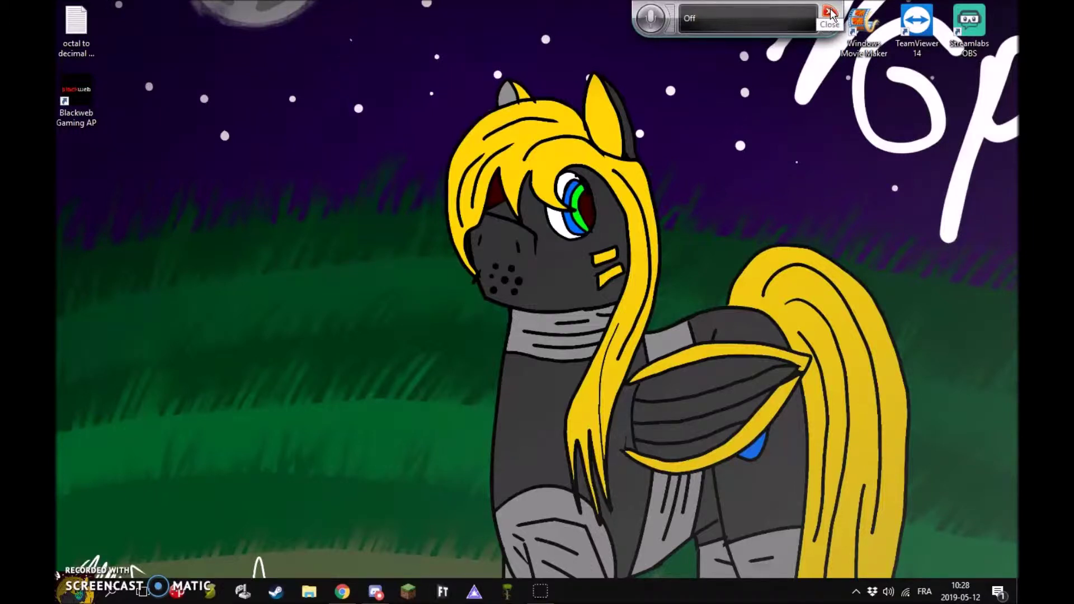
Step: Dismiss the speech recognition bar and create a new desktop folder, starting its name with 'S'
click(829, 12)
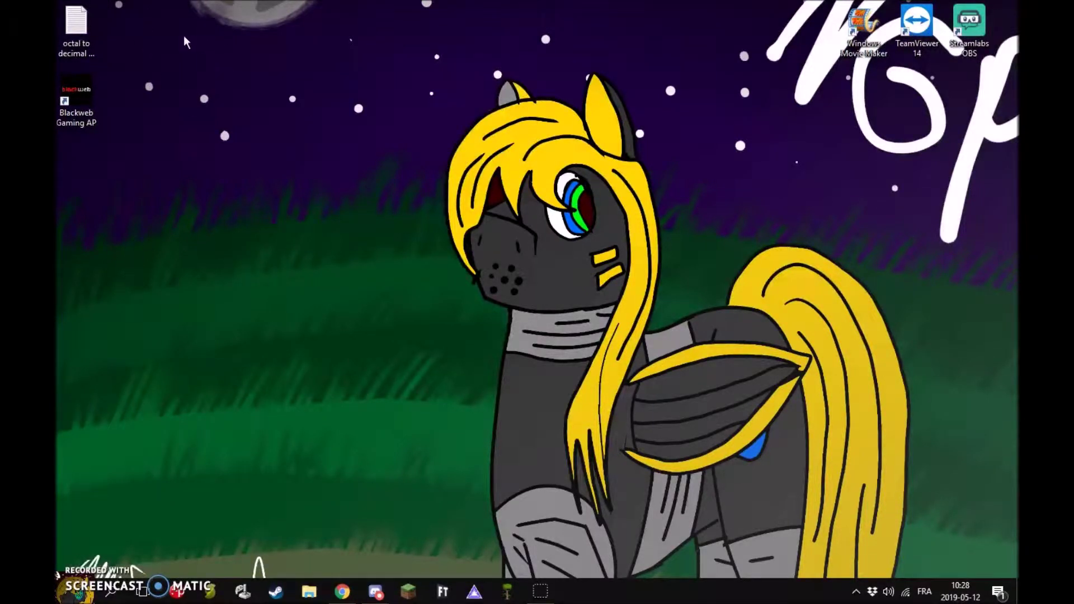
right_click(452, 194)
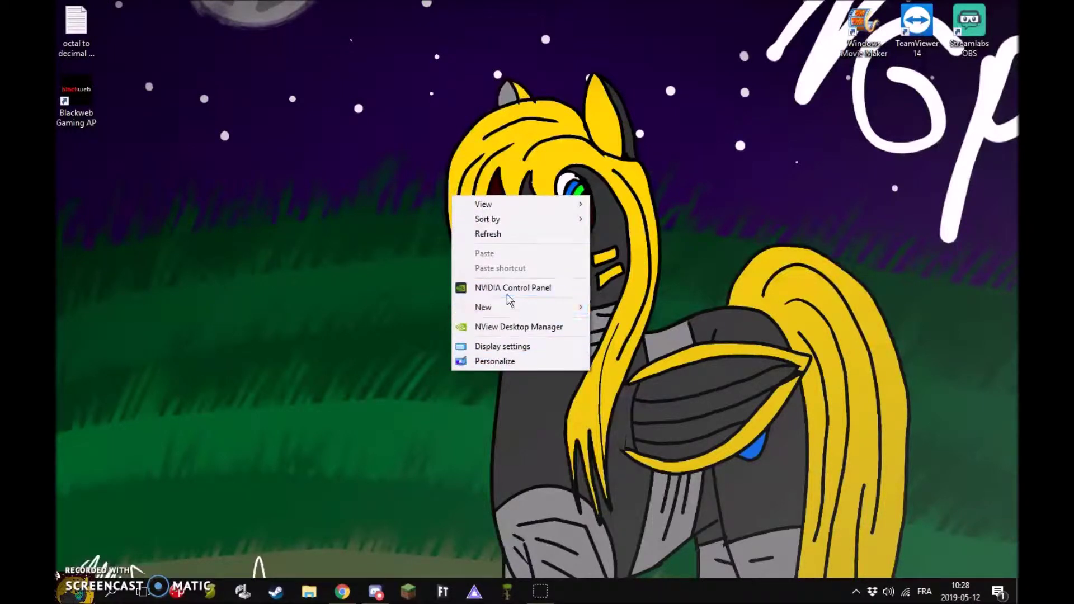
mouse_move(523, 309)
click(626, 309)
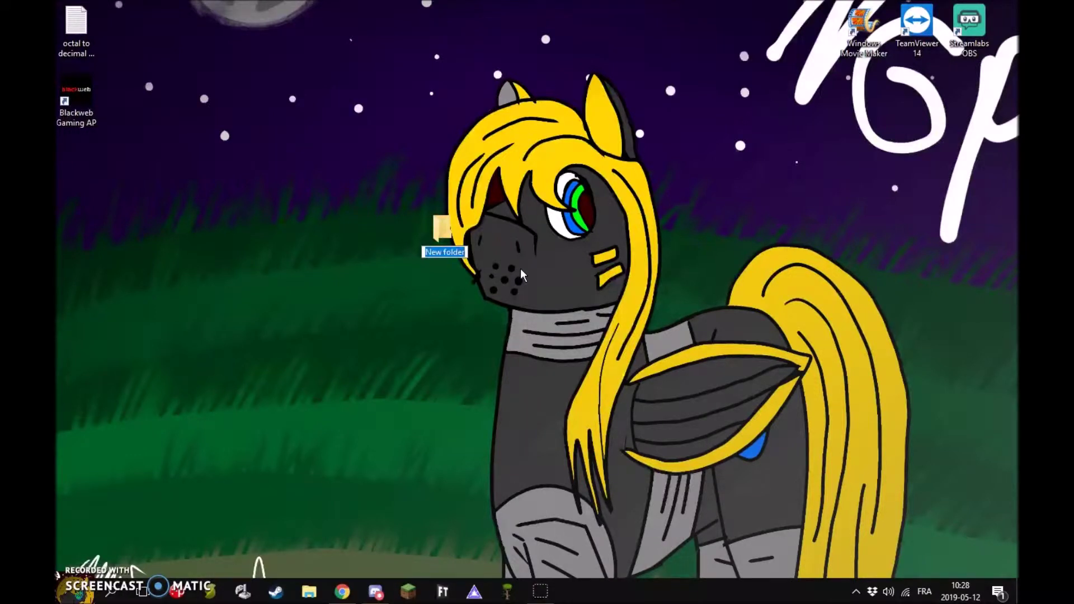
text(Shared)
Step: Confirm the name 'Shared files', move the folder to the desktop's top, and open its Properties
key(Return)
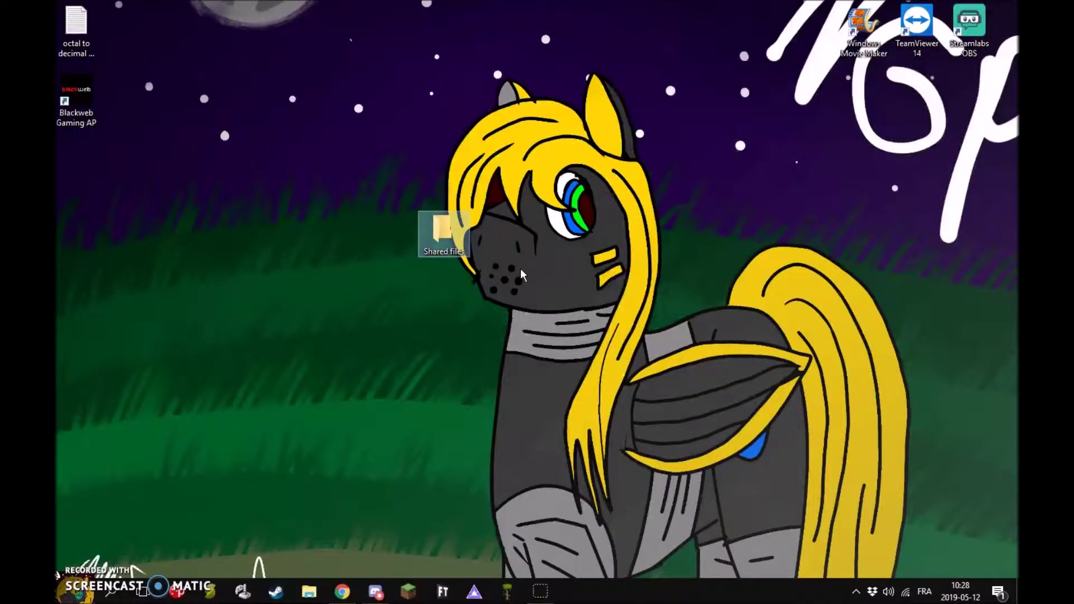
drag(454, 222, 334, 49)
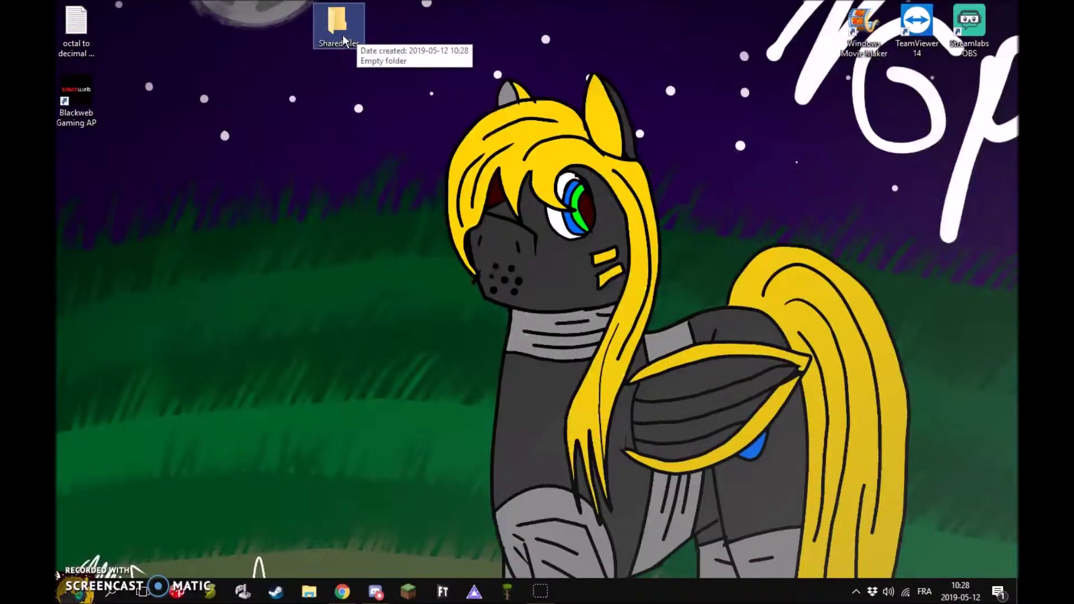
right_click(343, 40)
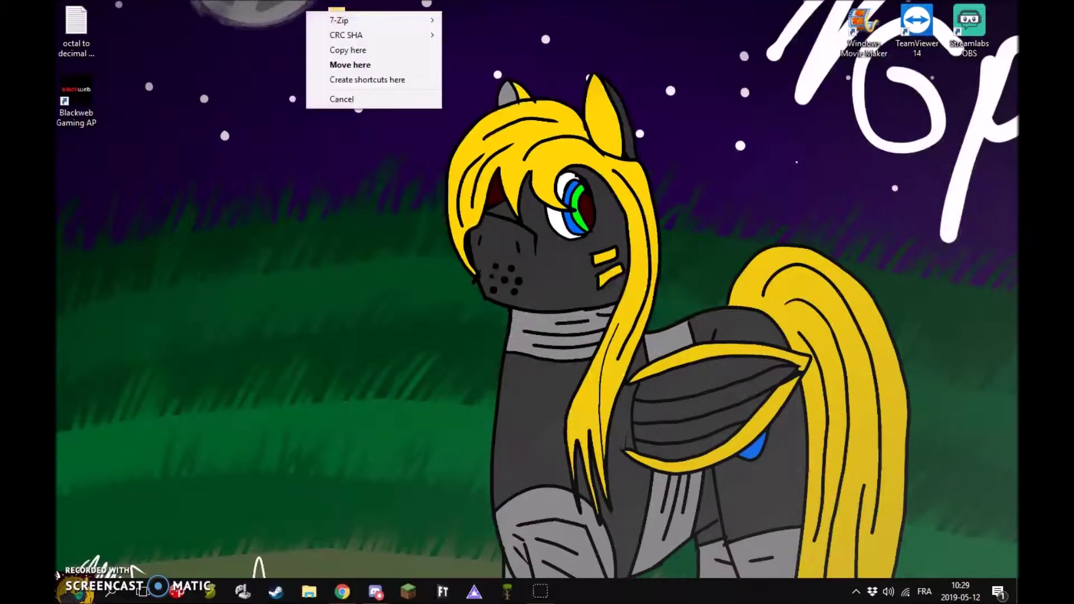
key(Escape)
right_click(323, 22)
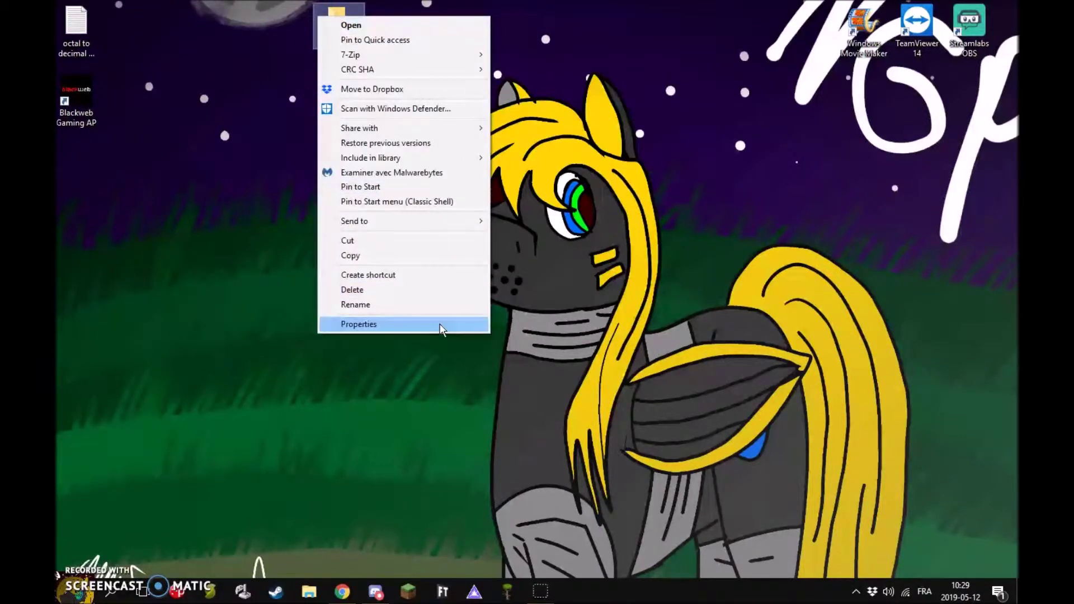
click(438, 323)
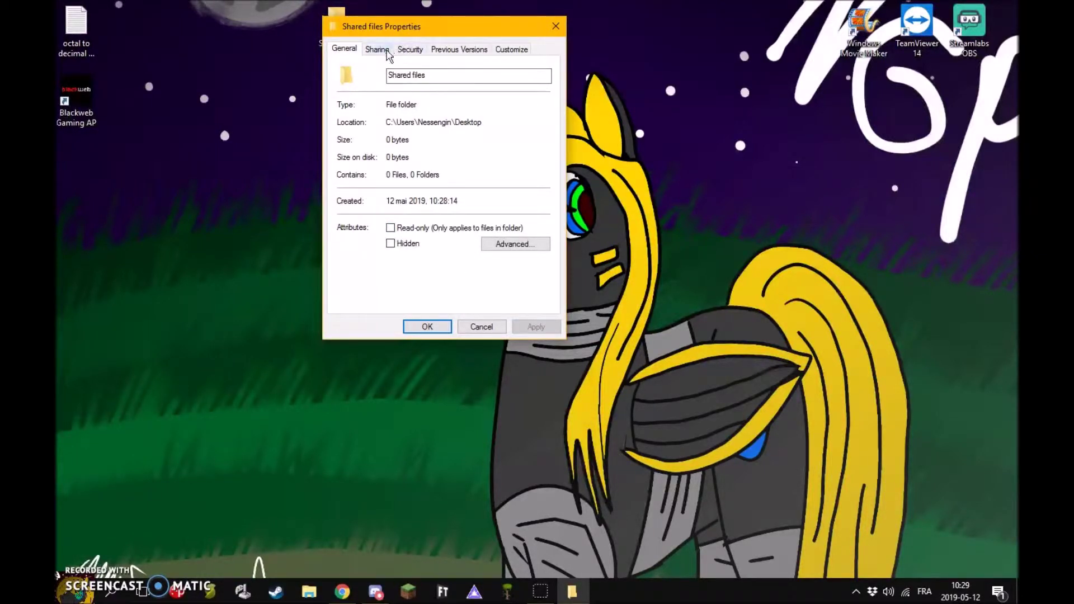
Step: On the Sharing tab, start the Share wizard for choosing people
click(387, 53)
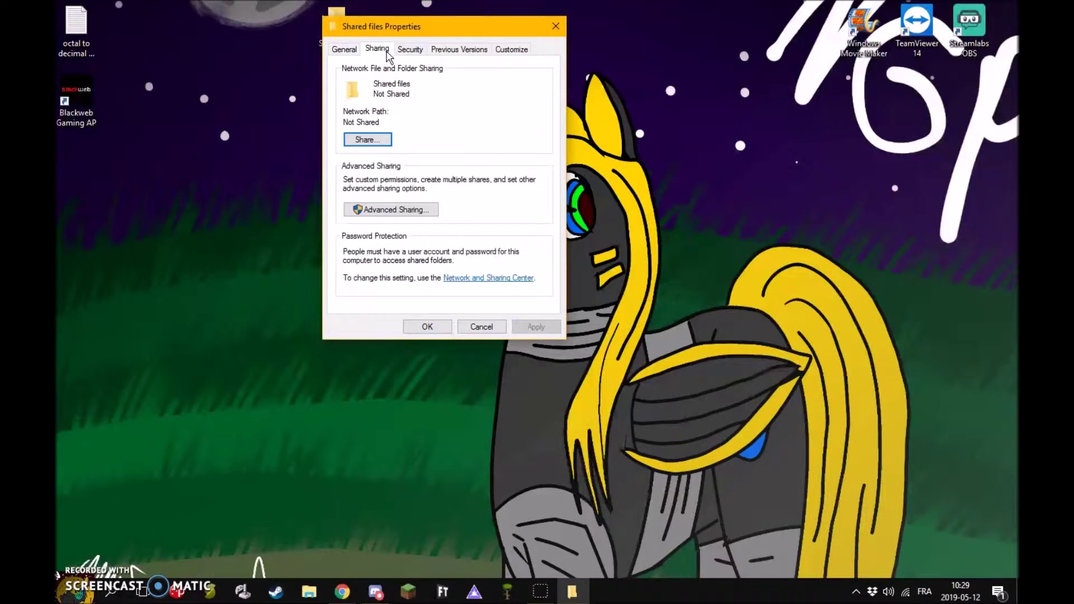
click(379, 139)
Step: Add Everyone at Read level in the File Sharing wizard and share the folder
click(542, 155)
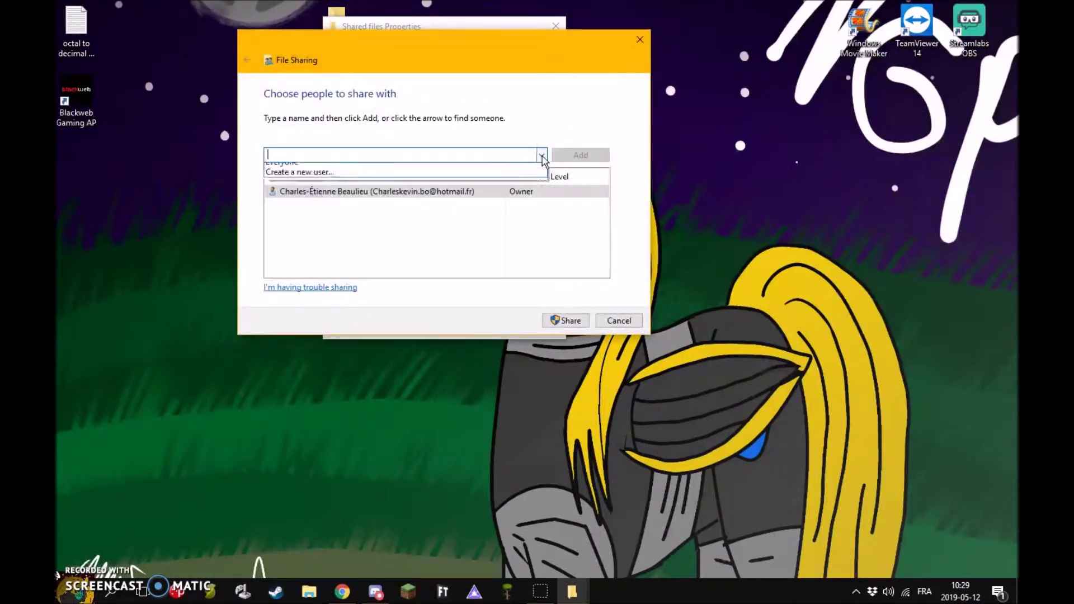
click(415, 180)
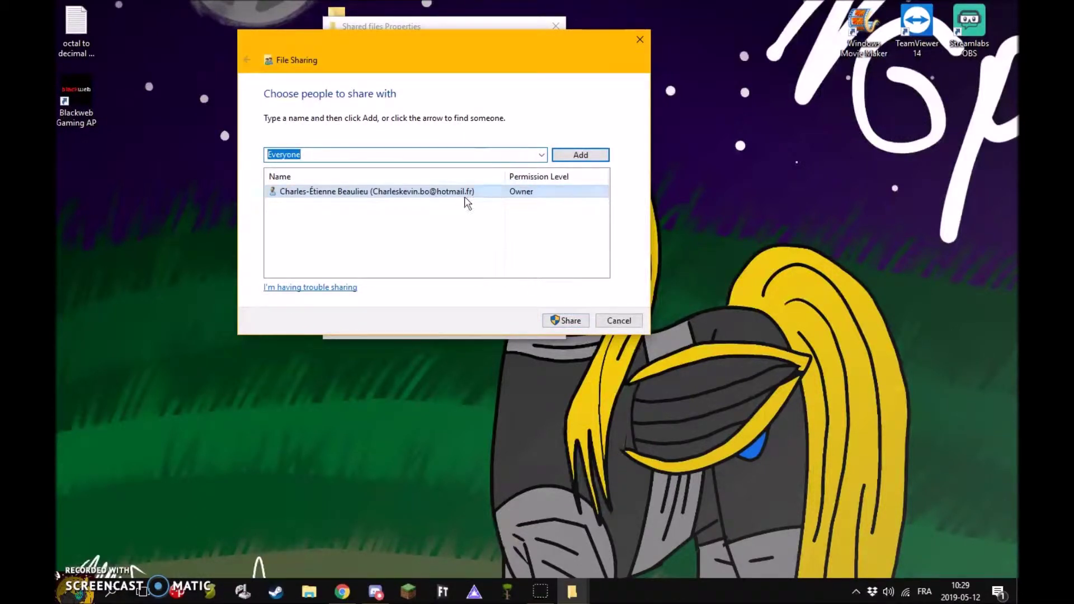
click(580, 158)
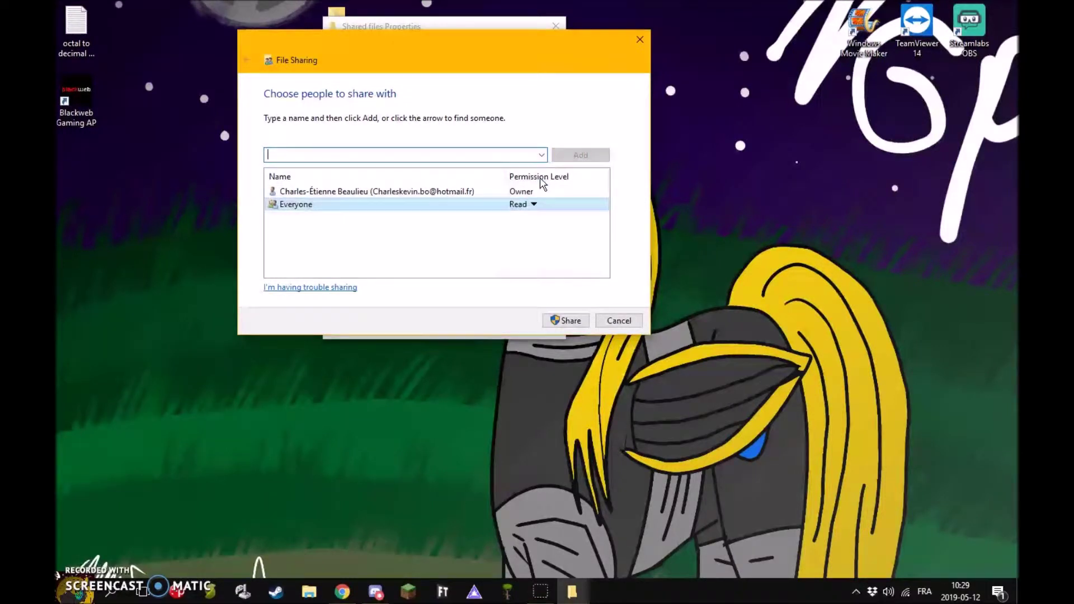
click(568, 319)
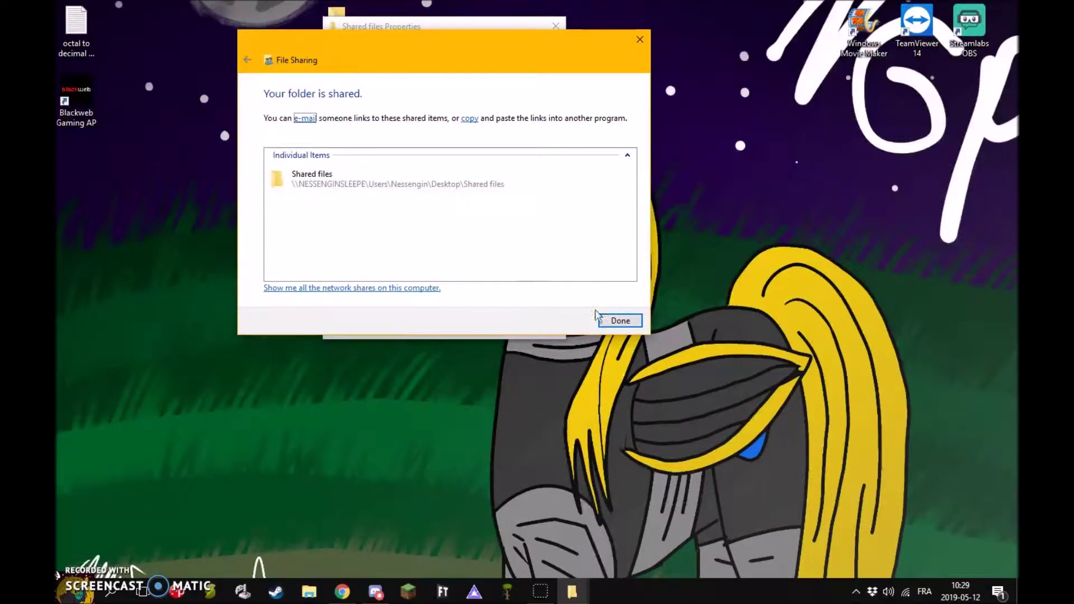
click(615, 321)
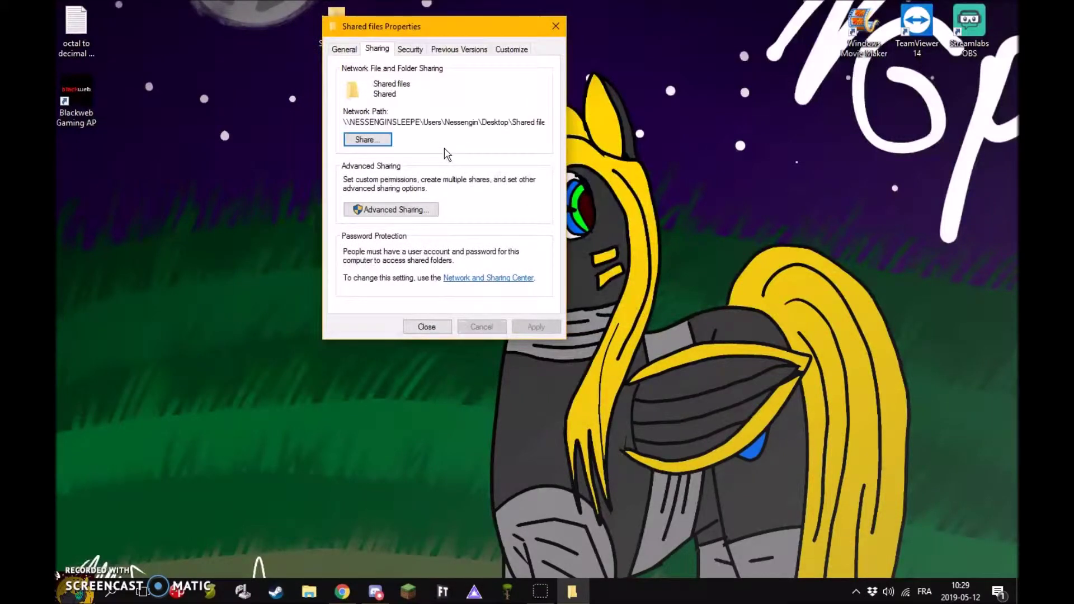
Step: In Advanced Sharing, share the folder as 'Shared files', lower the user limit, and open Permissions
click(432, 208)
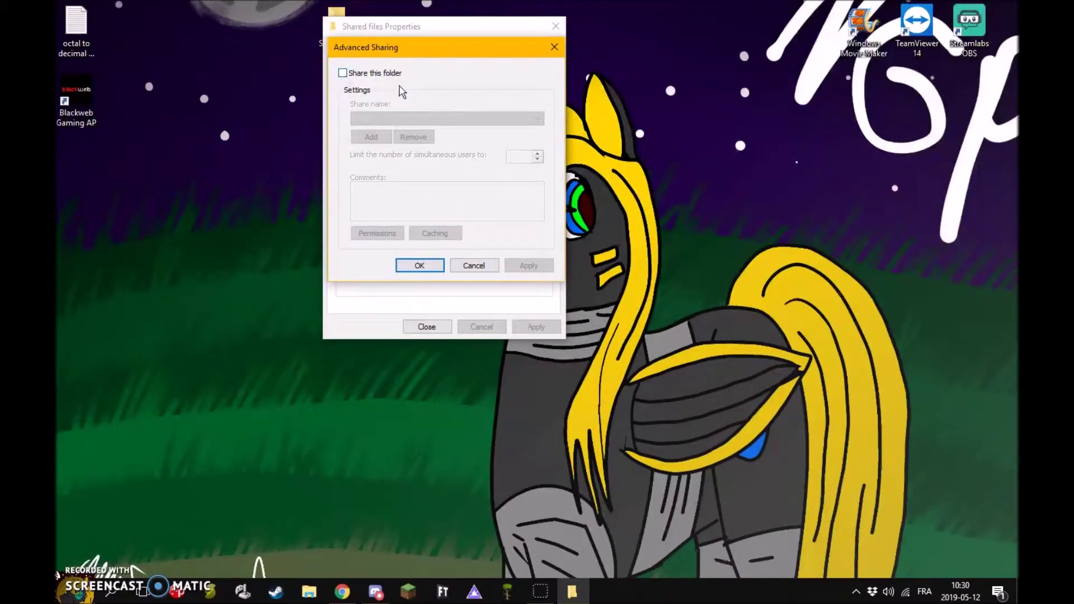
click(390, 75)
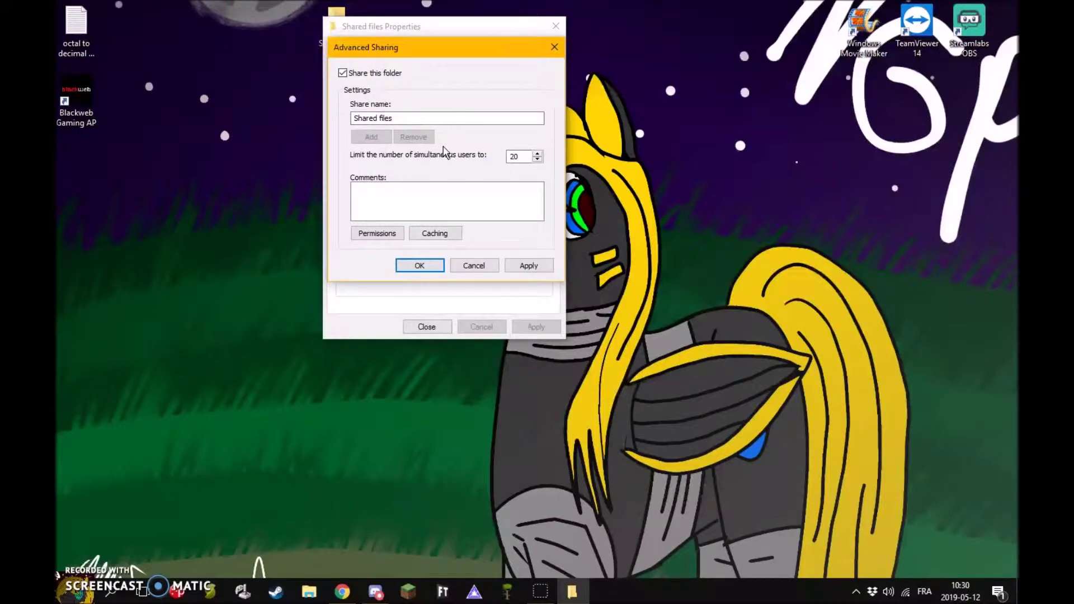
click(538, 160)
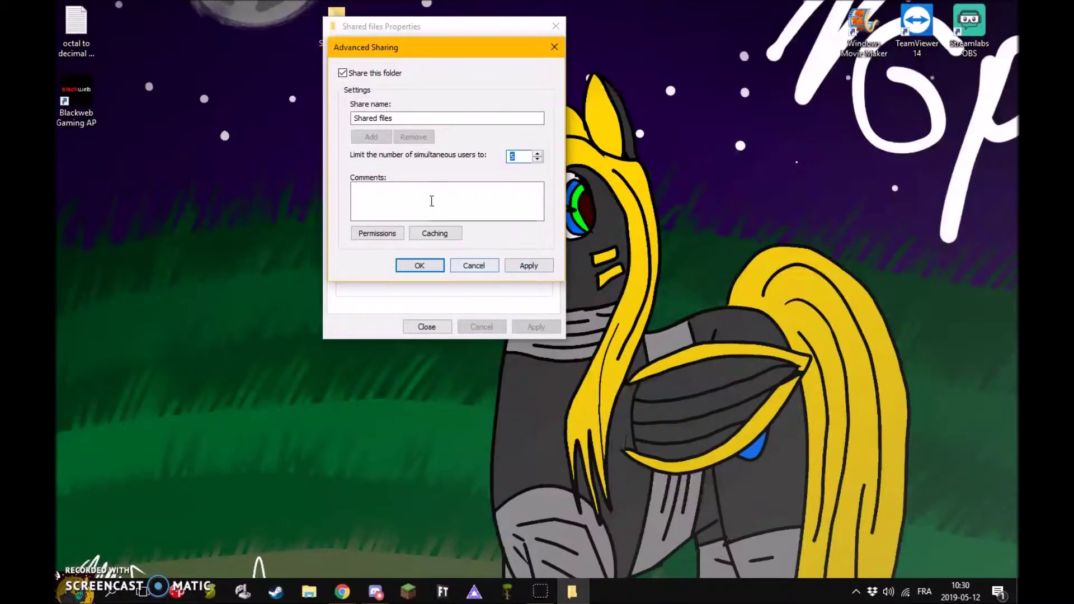
click(392, 236)
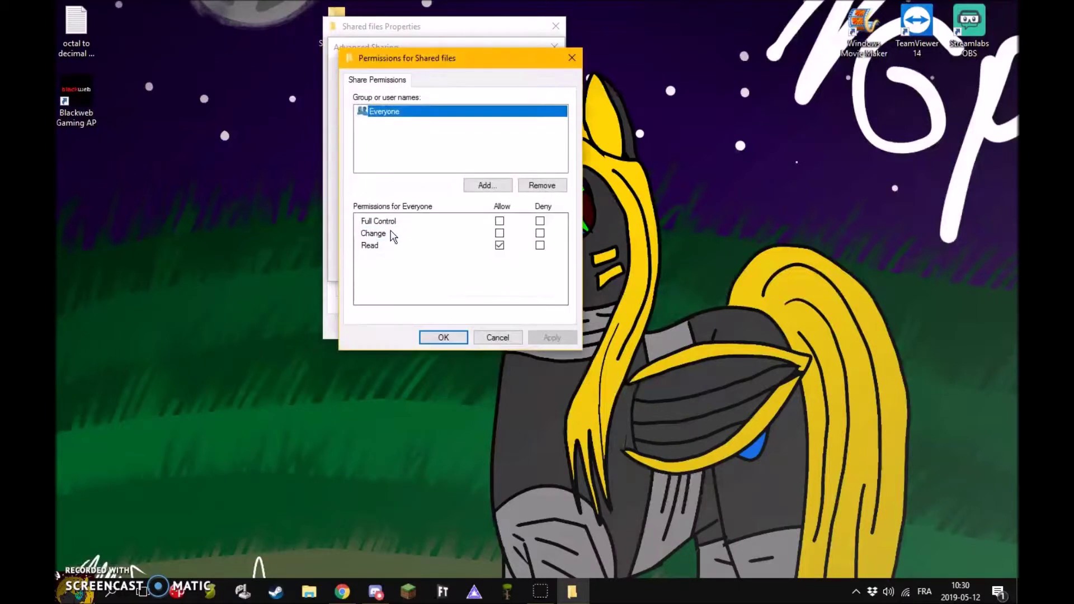
Step: Allow Everyone the Change permission alongside Read on the share and apply it
click(413, 125)
click(408, 112)
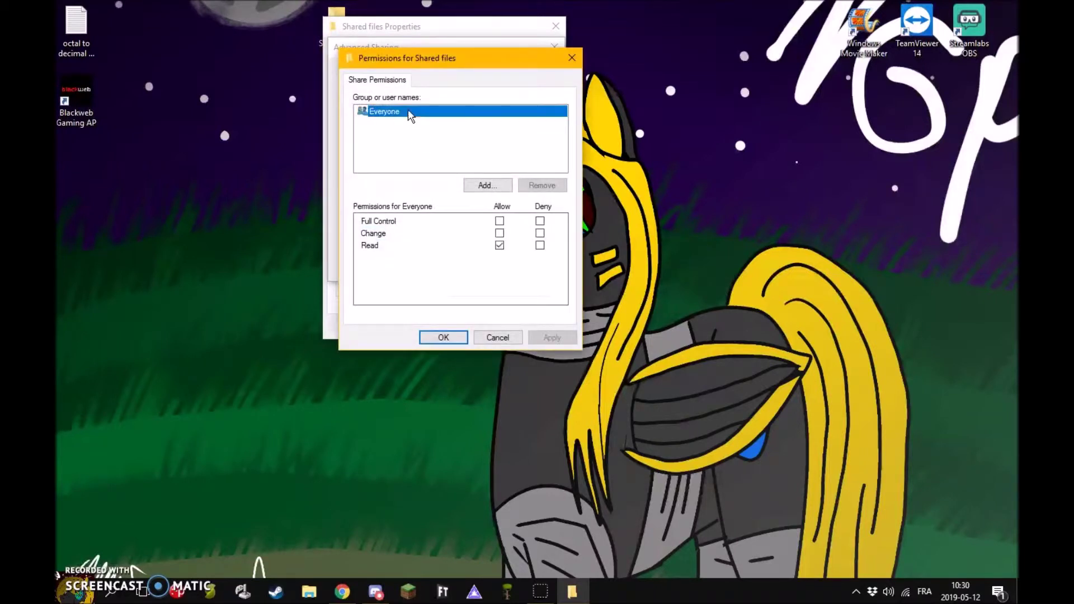
click(500, 232)
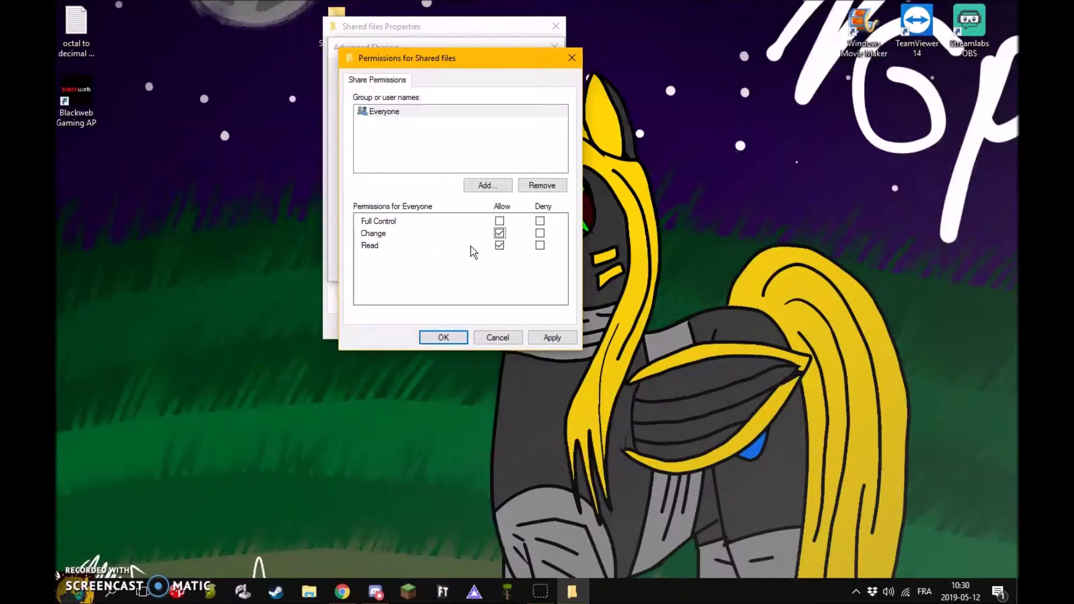
click(551, 338)
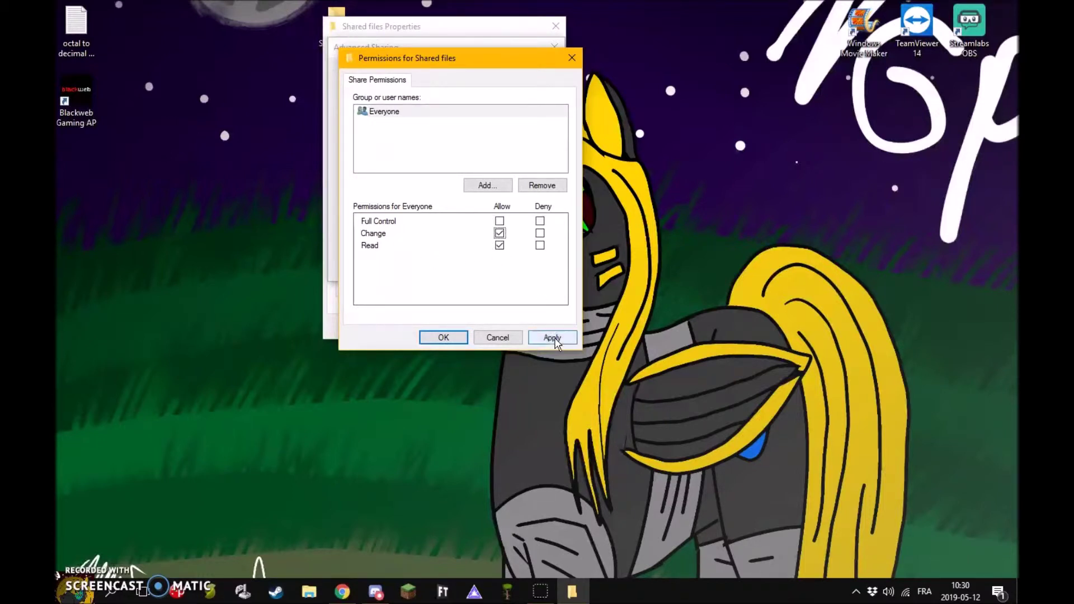
click(447, 335)
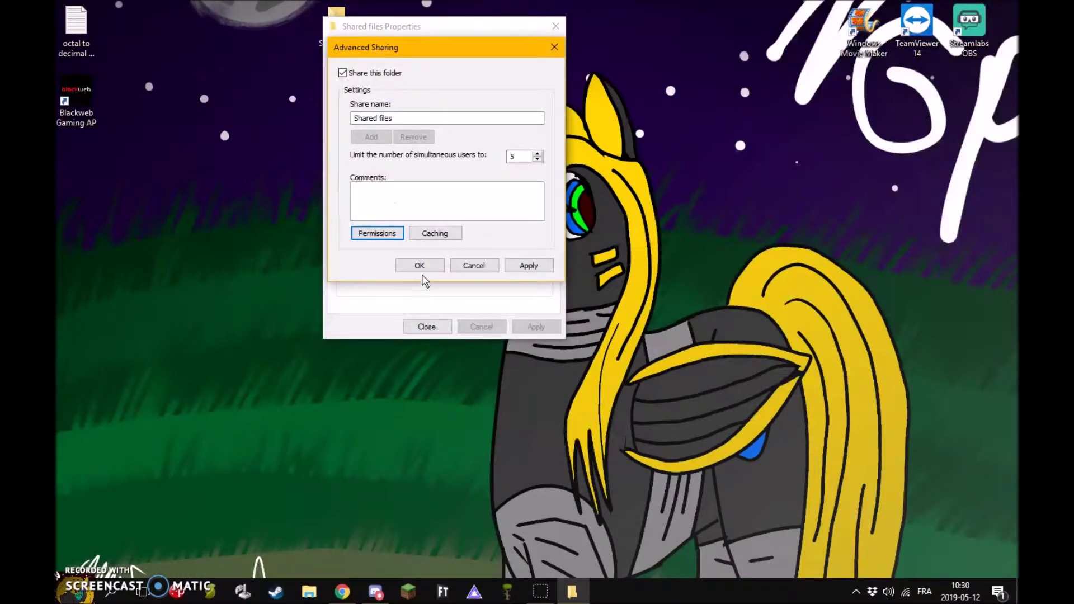
Step: Confirm Advanced Sharing and close the Shared files Properties dialog
click(528, 264)
click(468, 265)
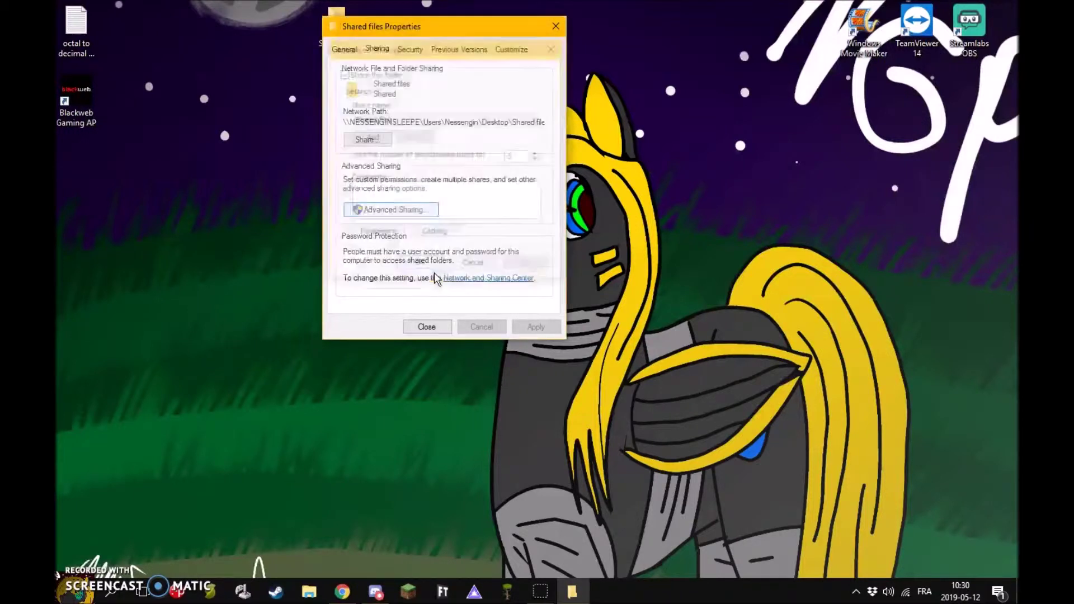
click(425, 327)
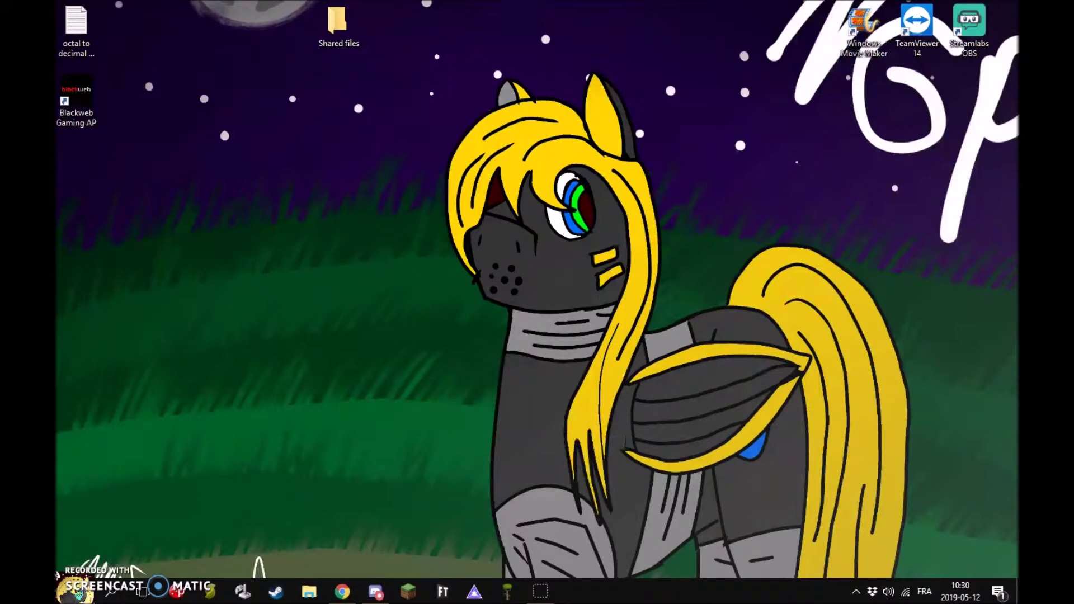
click(72, 591)
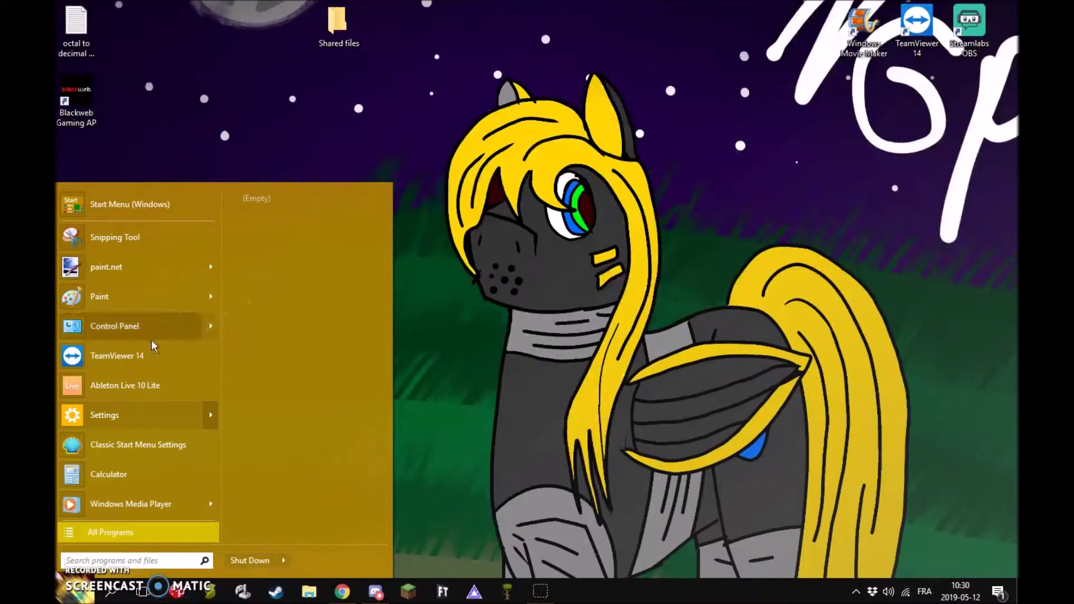
Step: Turn Windows Firewall off for private and public networks in Control Panel, then minimize it
click(136, 325)
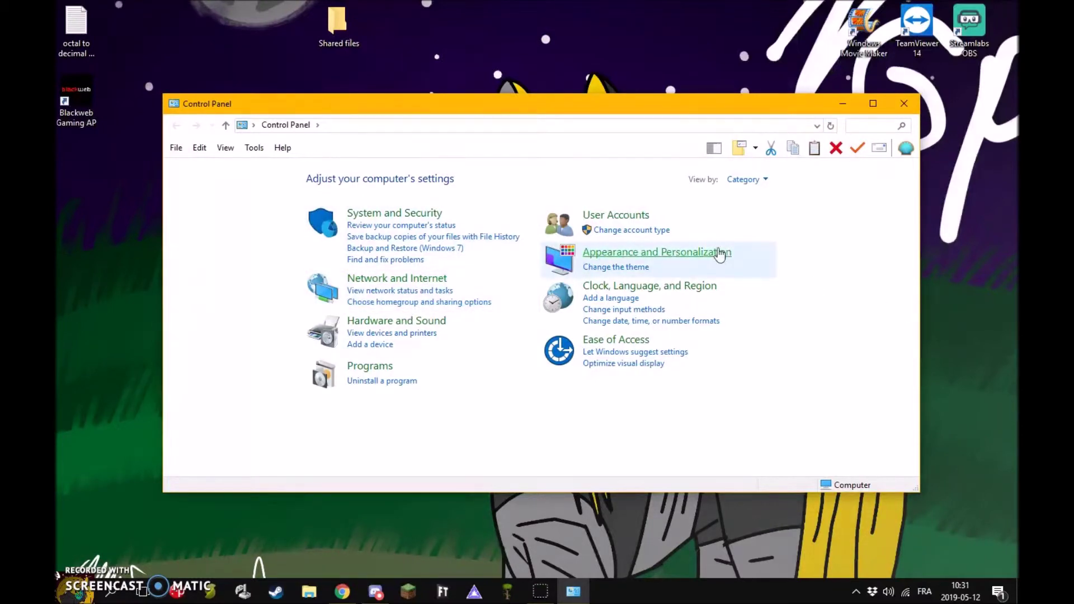
click(426, 216)
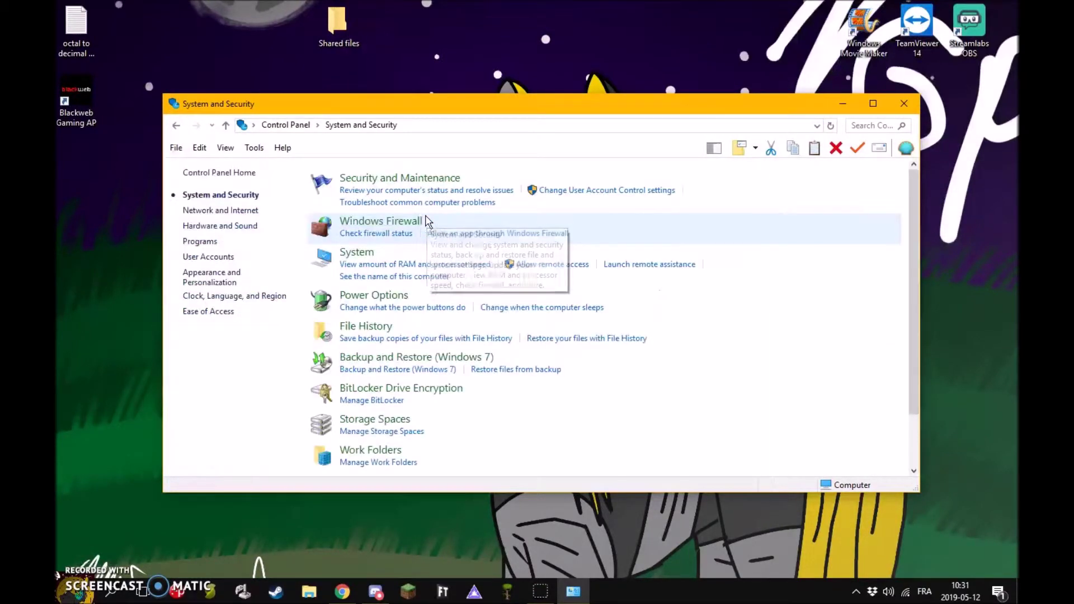
click(351, 223)
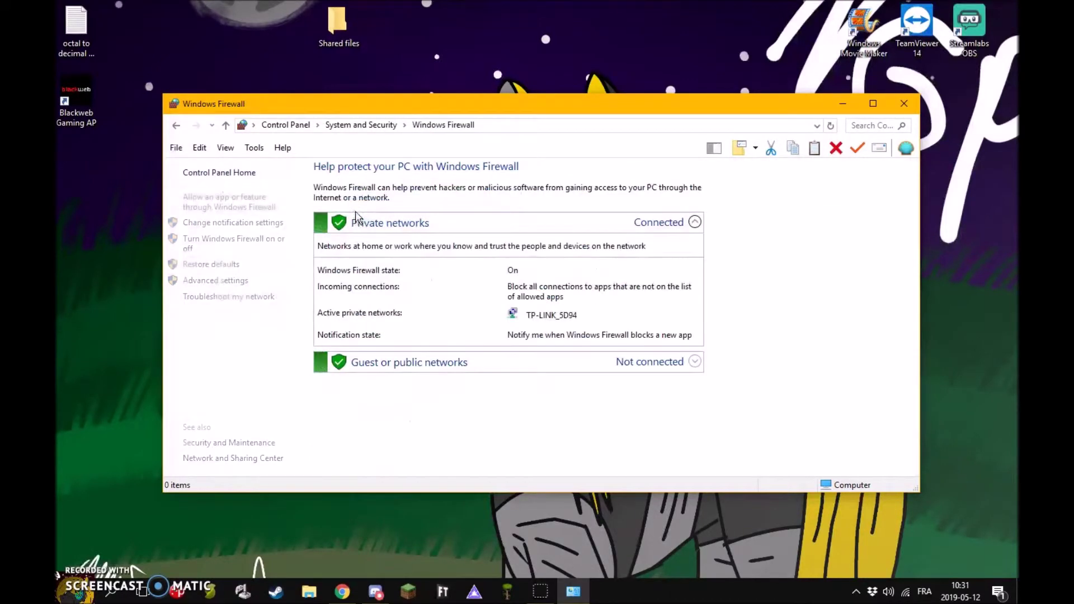
click(234, 240)
click(386, 270)
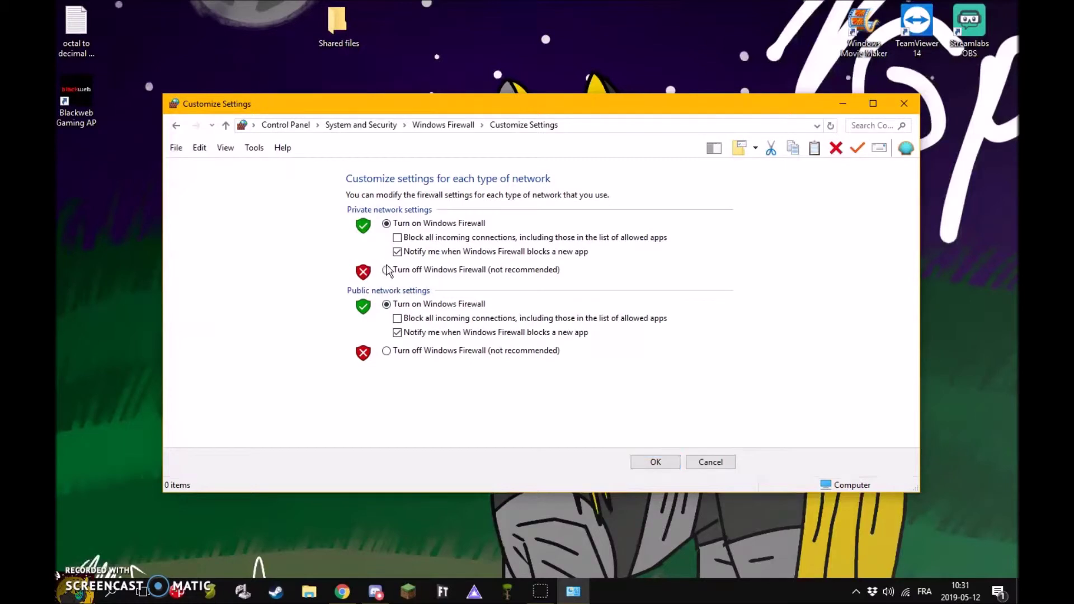
click(417, 351)
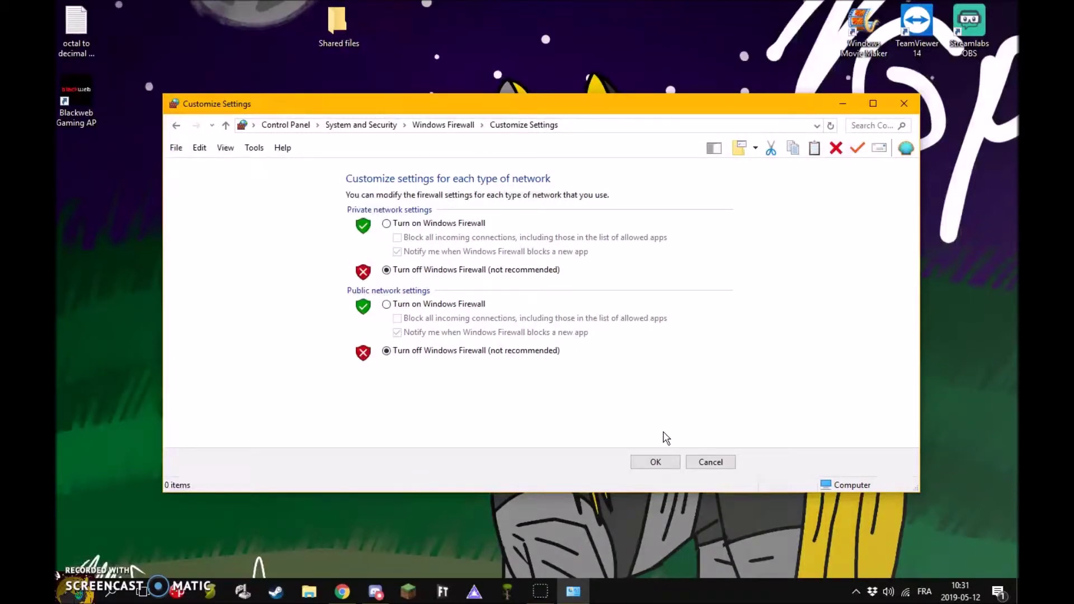
click(665, 464)
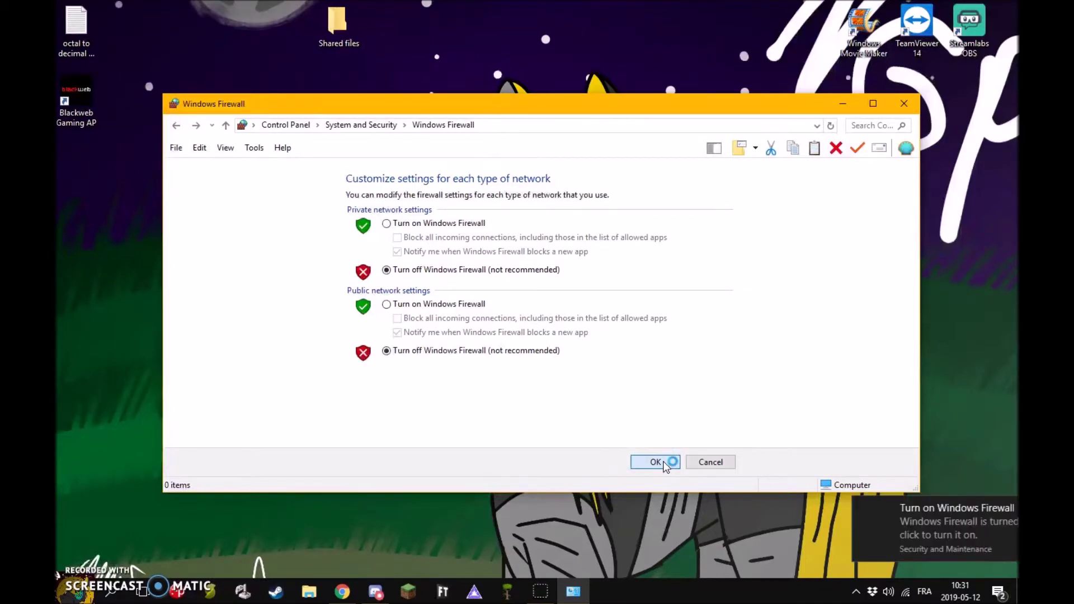
click(843, 105)
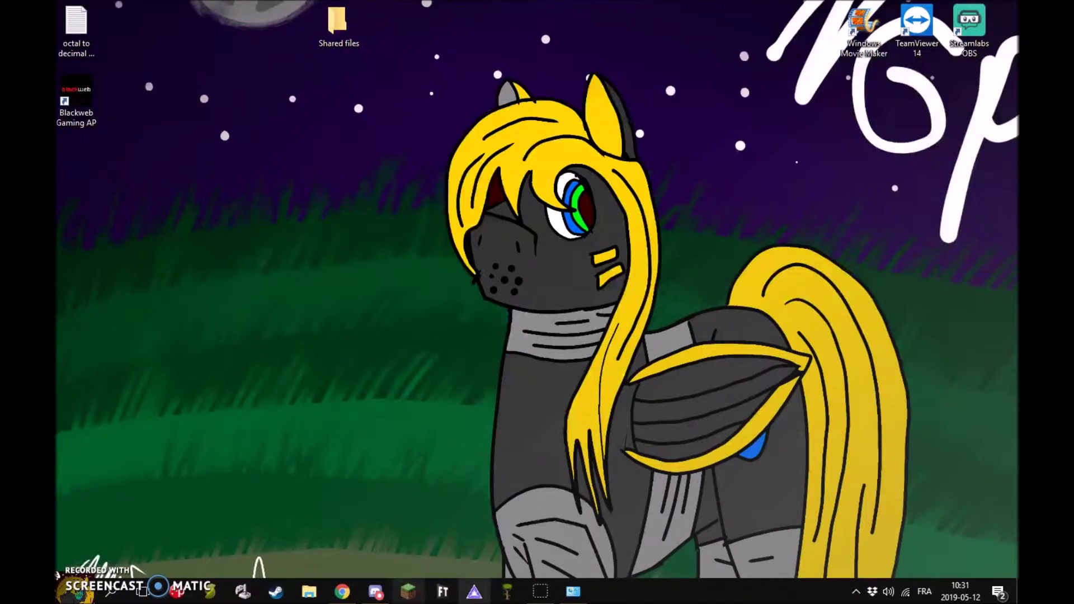
Step: Switch over to the second PC's desktop with File Explorer open on Users
mouse_move(554, 596)
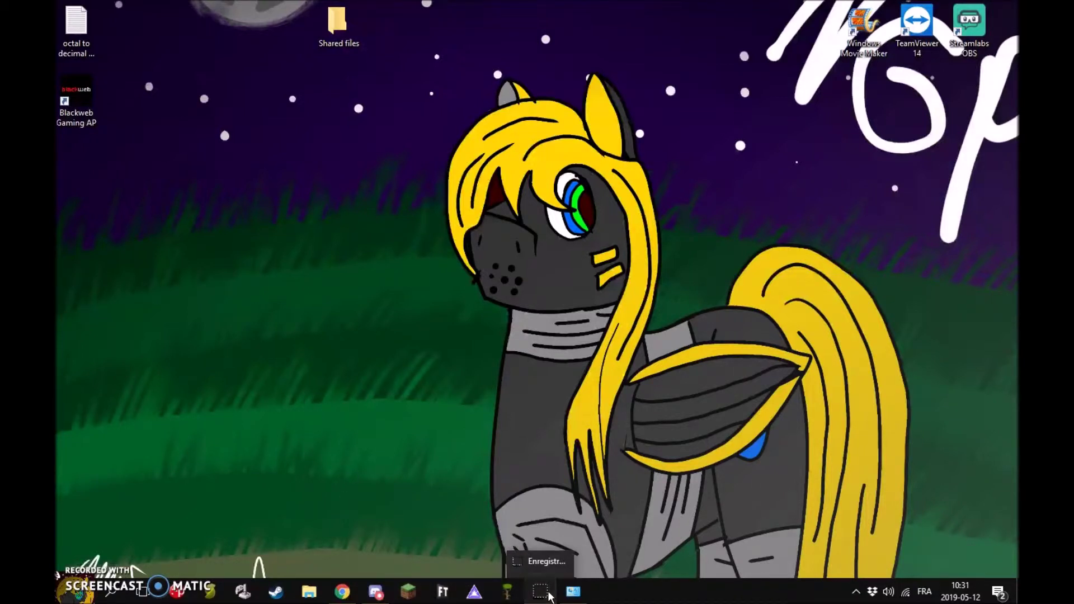
click(543, 592)
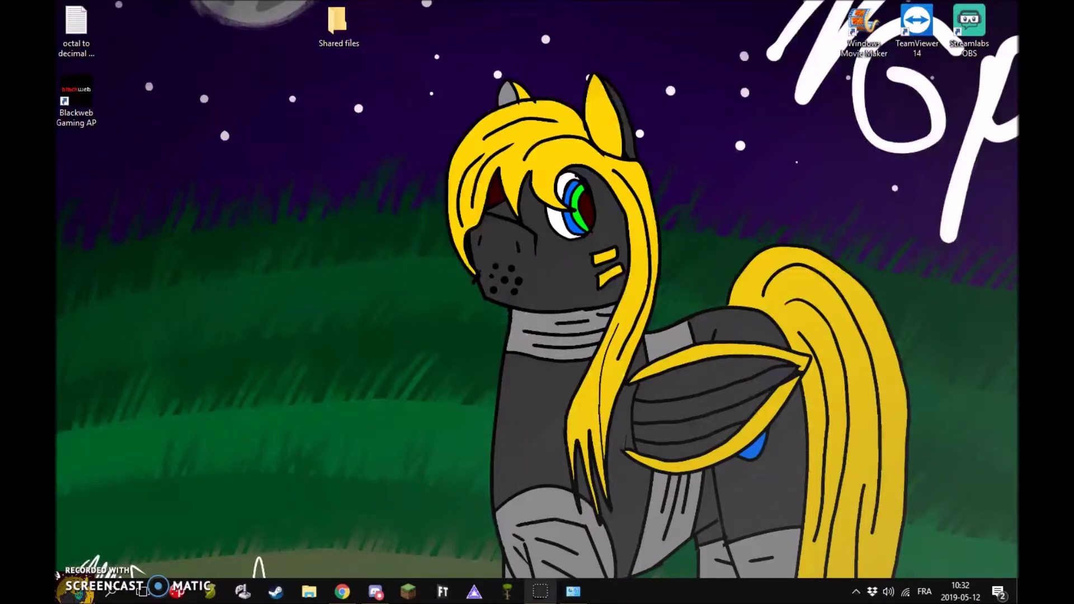
mouse_move(541, 592)
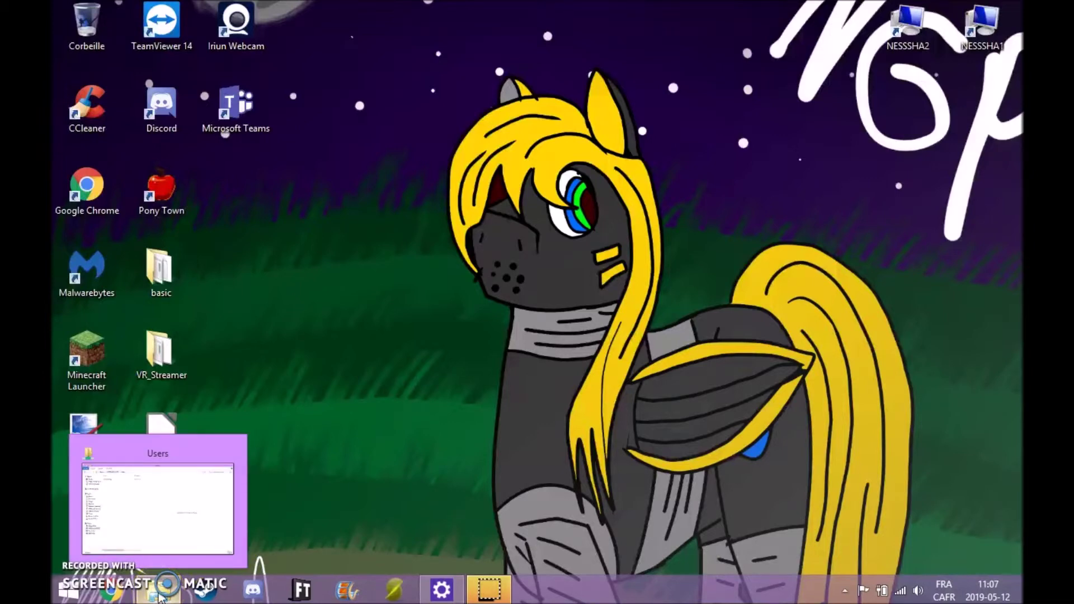
Step: Restore Explorer and open Réseau, selecting the NESSENGINSLEEPE computer among the four listed
click(160, 596)
click(108, 378)
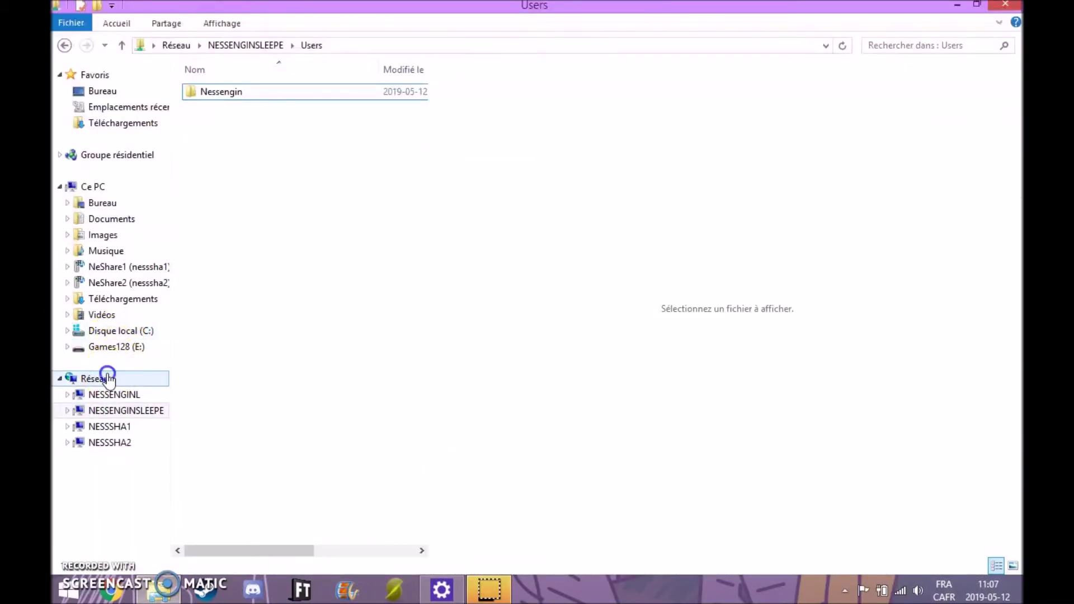
click(257, 201)
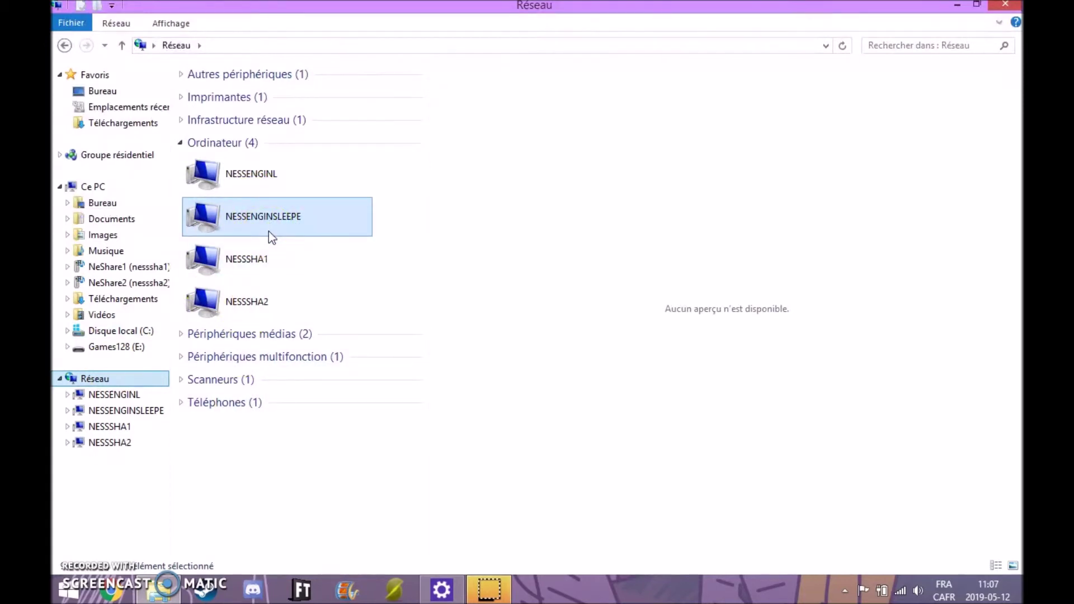
click(270, 222)
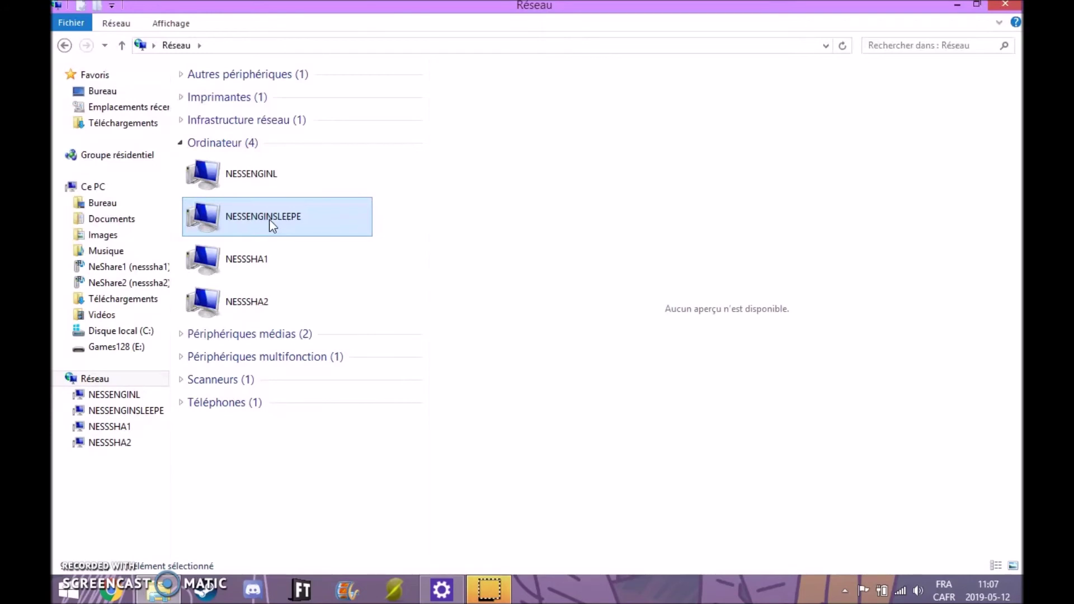
Step: Browse the NESSENGINSLEEPE computer from the Réseau view to reveal its shared Users folder
double_click(358, 217)
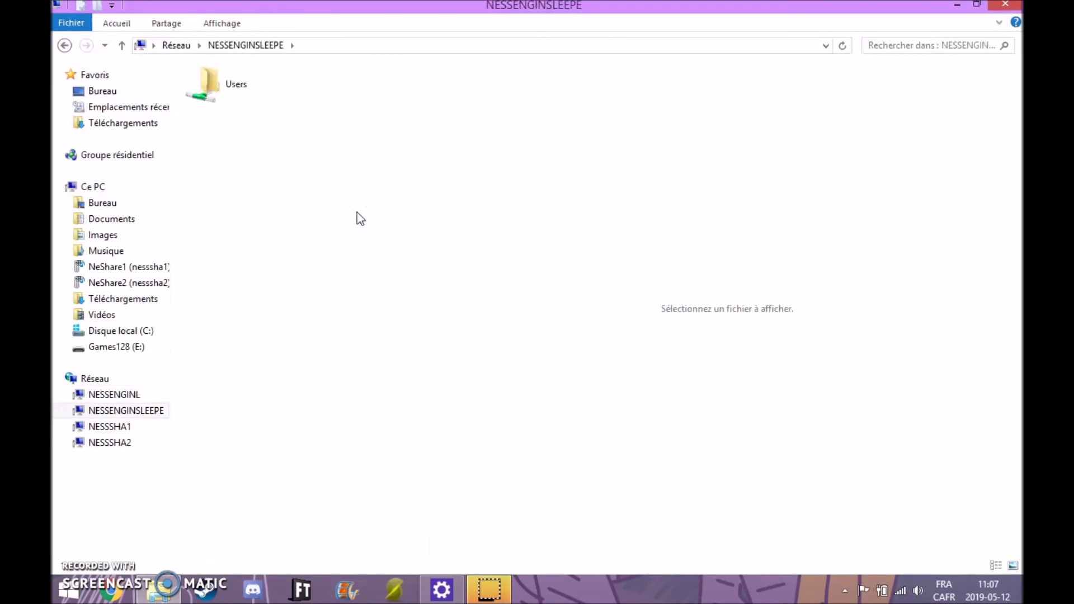